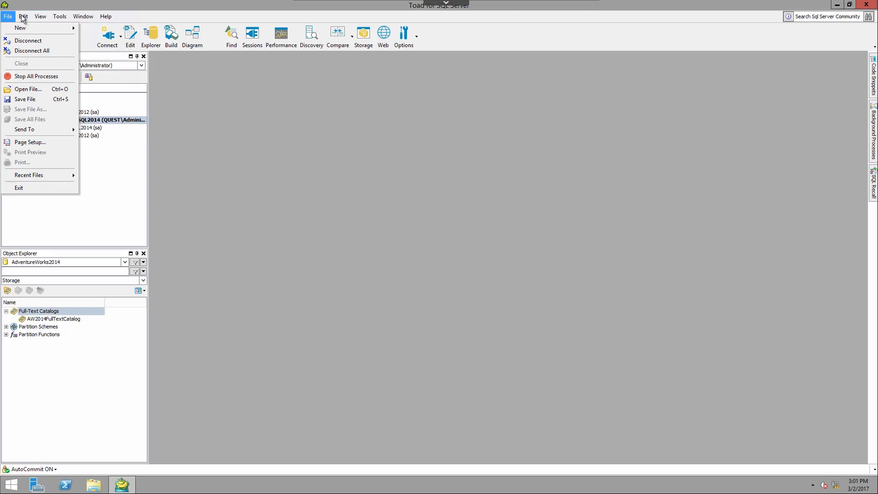
Open a new SQL editor window for the current connection and glance over the editor's commands.
mouse_move(40, 18)
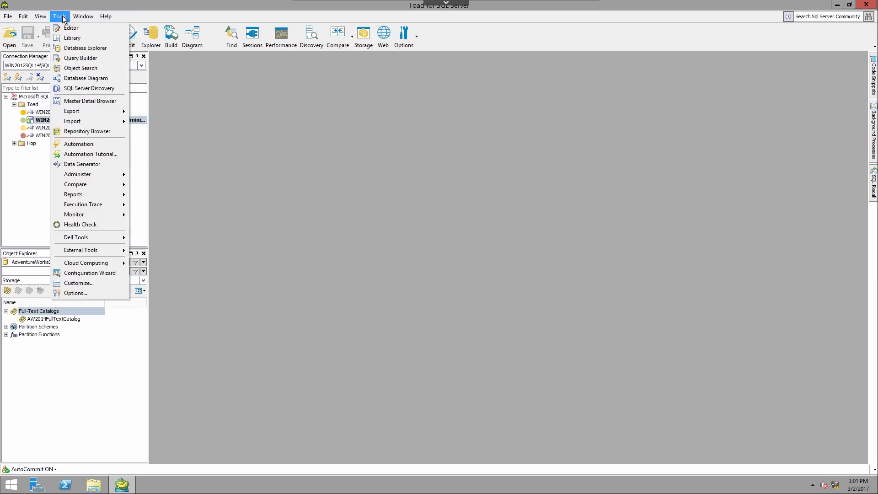
mouse_move(100, 18)
click(57, 16)
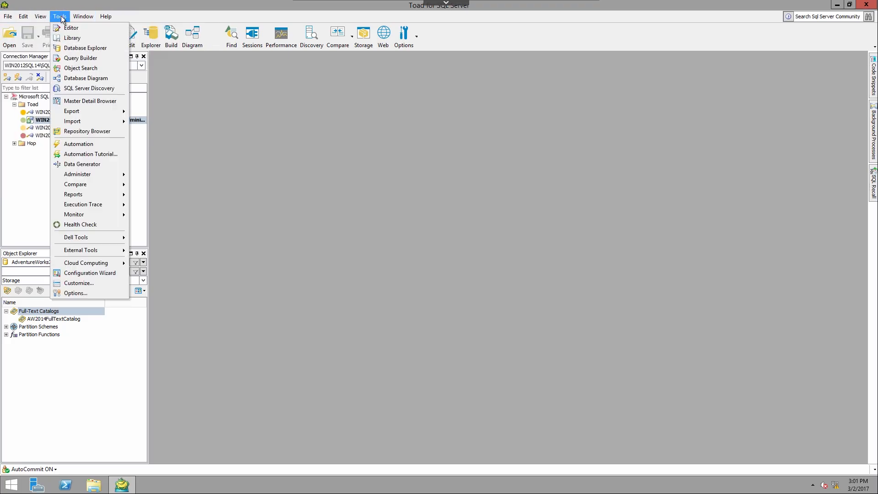
click(84, 28)
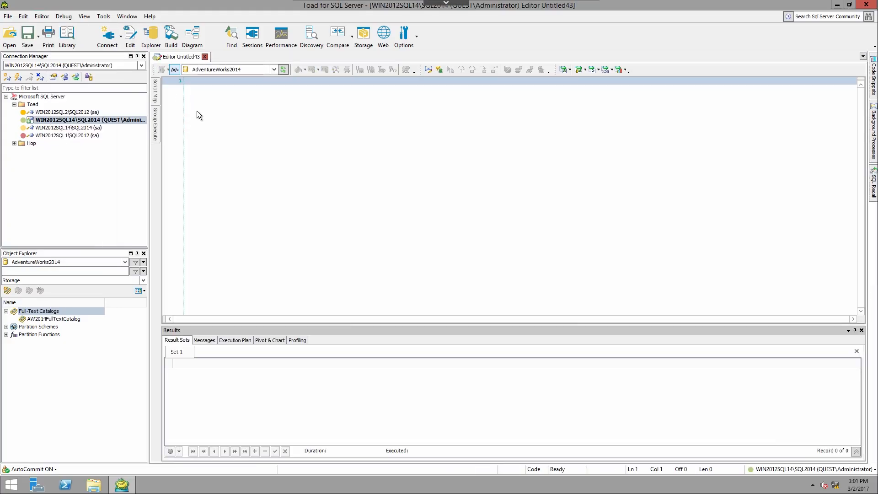
click(49, 16)
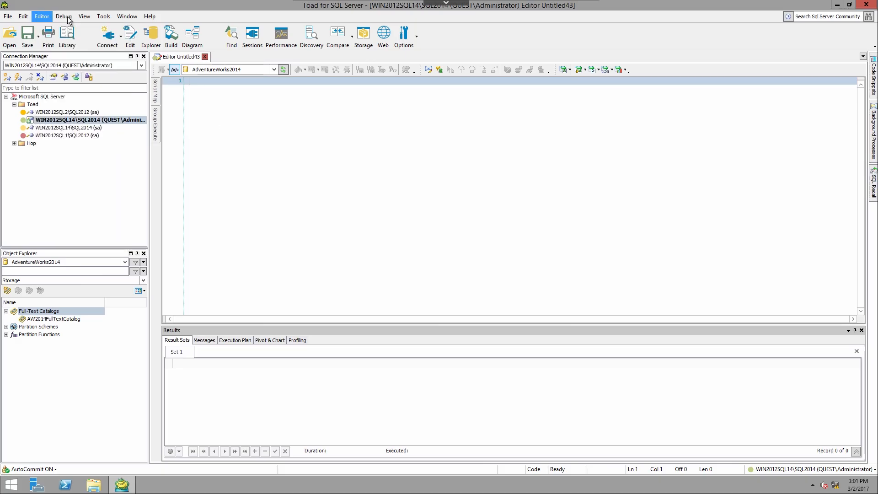
click(220, 97)
click(226, 100)
Close the Connection Manager pane and restore it, dividing the column's height about equally with the Object Explorer.
click(144, 56)
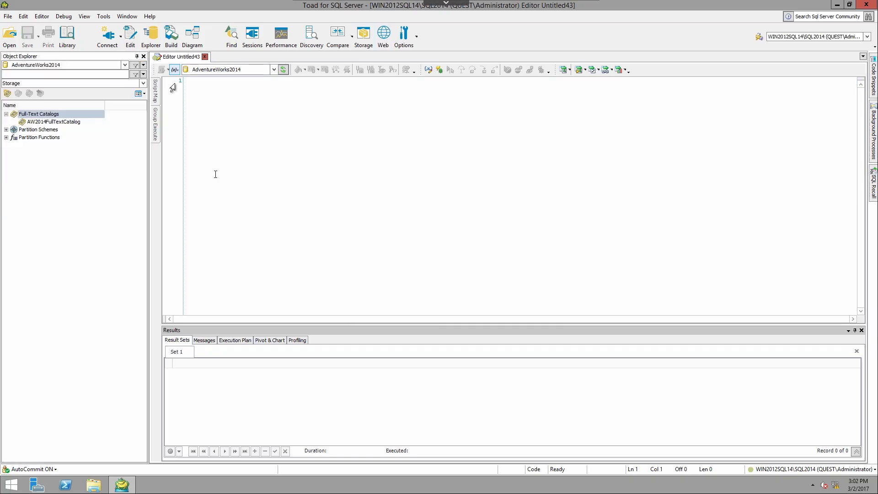
click(85, 17)
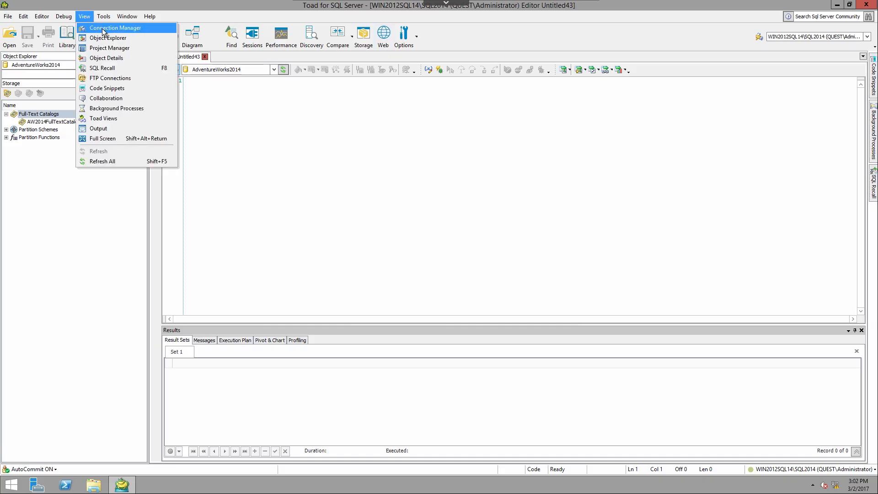
click(103, 28)
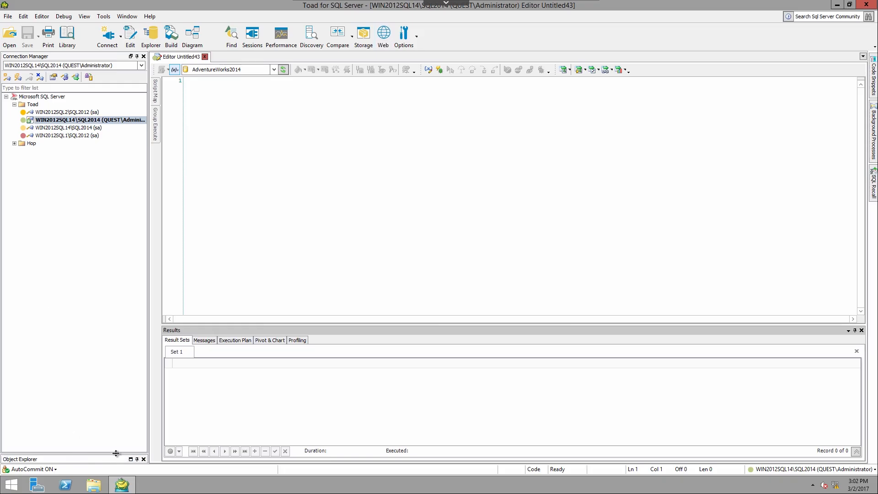
drag(115, 453, 94, 250)
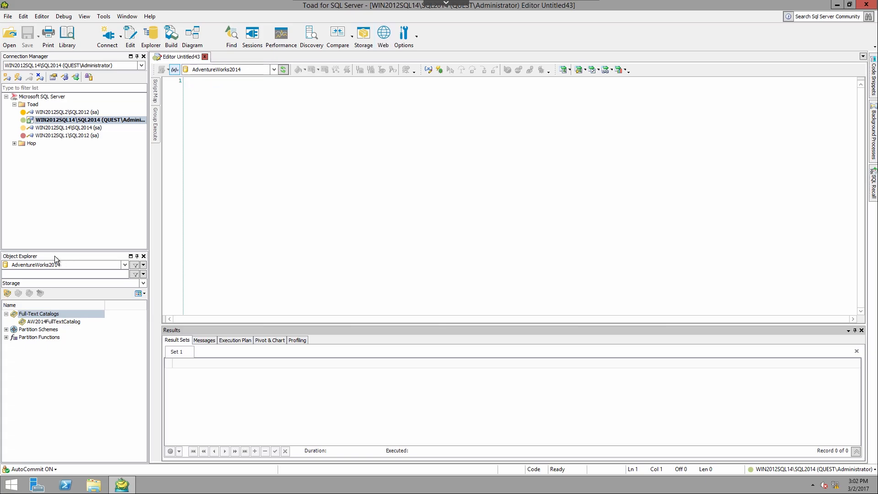
Dock the Object Explorer beside the Connection Manager and move it back beneath it.
drag(54, 256, 475, 258)
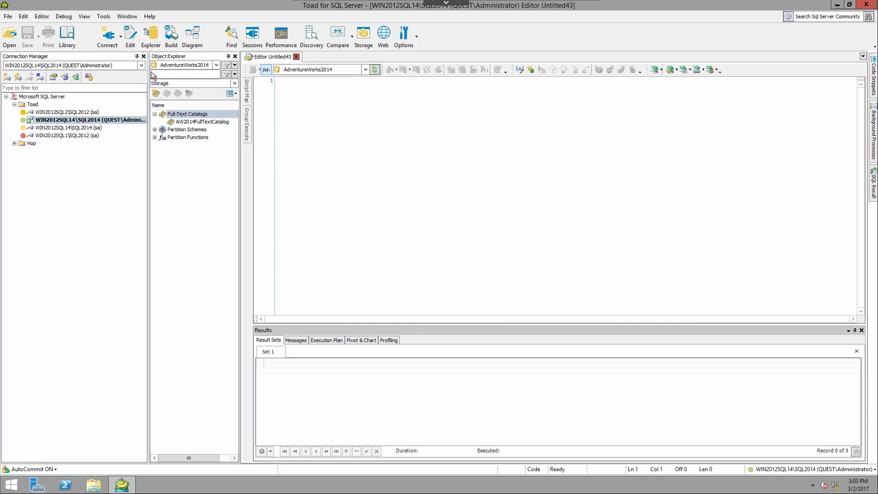
drag(199, 57, 77, 282)
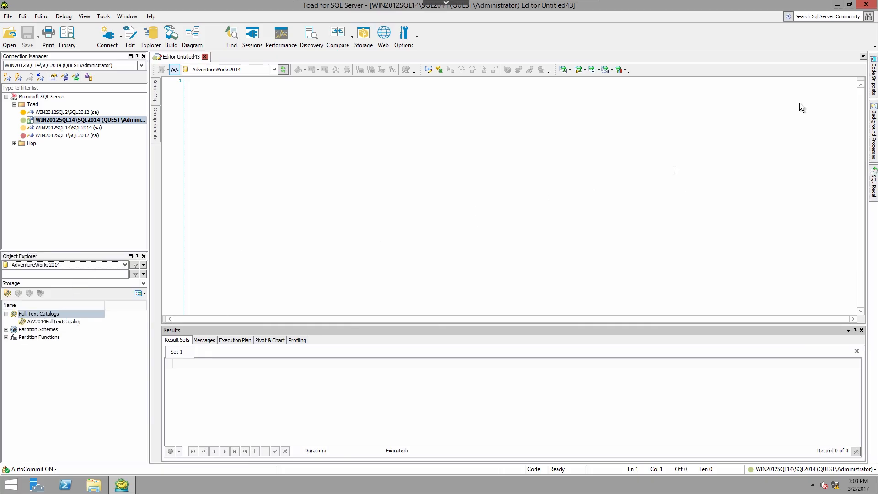
Preview the auto-hidden side panes, pin Code Snippets open and set it back to auto-hide.
mouse_move(874, 78)
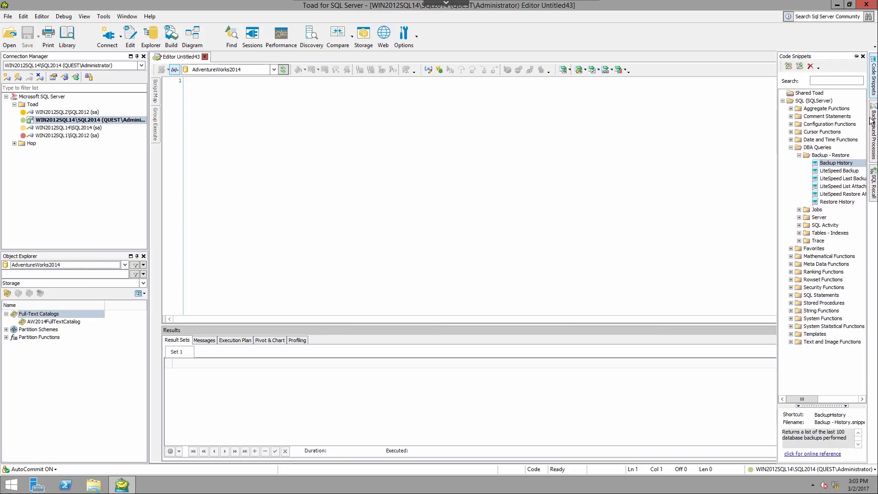
mouse_move(874, 127)
mouse_move(875, 189)
click(856, 56)
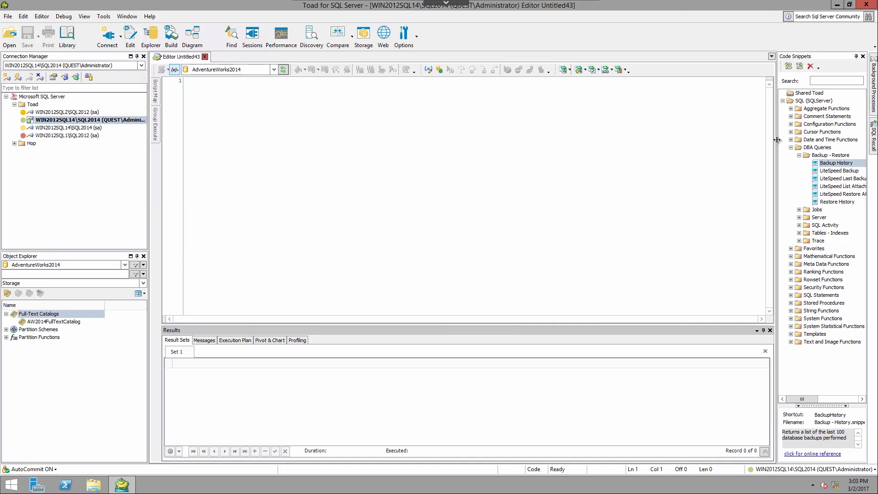
click(856, 56)
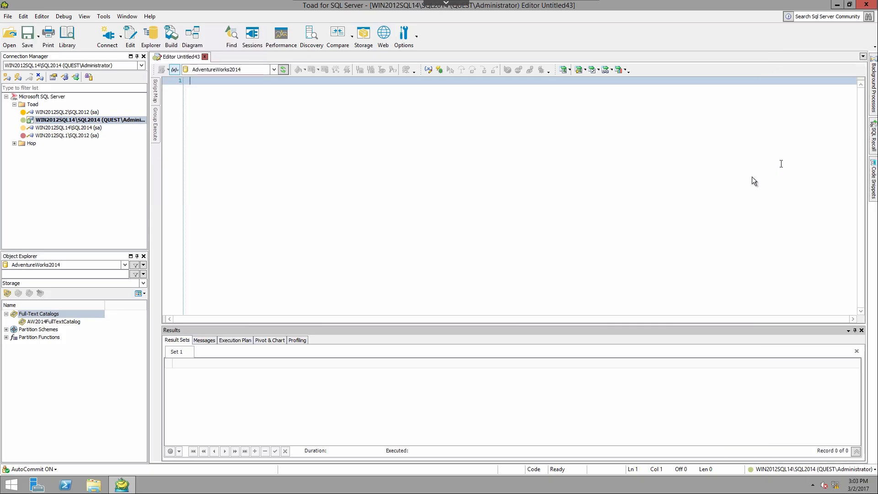
click(873, 188)
Switch the Object Explorer to the LiteSpeedLocal database and show the Agent category.
click(146, 295)
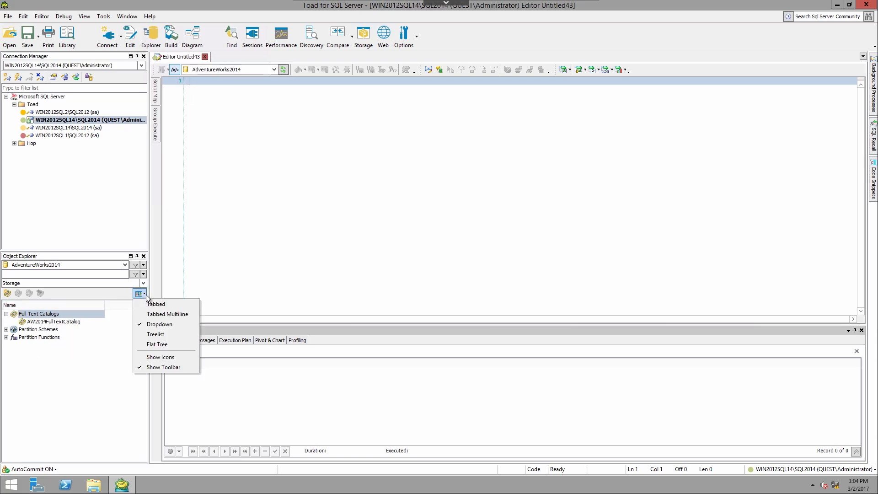
click(108, 325)
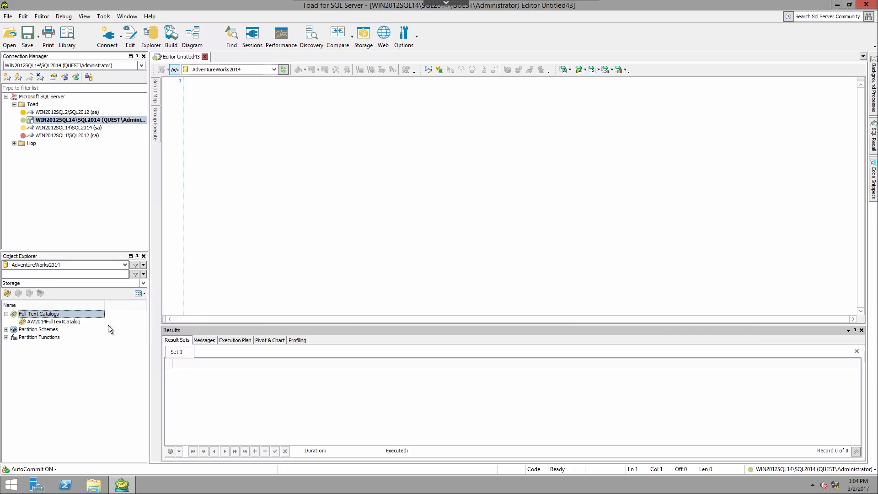
click(124, 264)
click(60, 281)
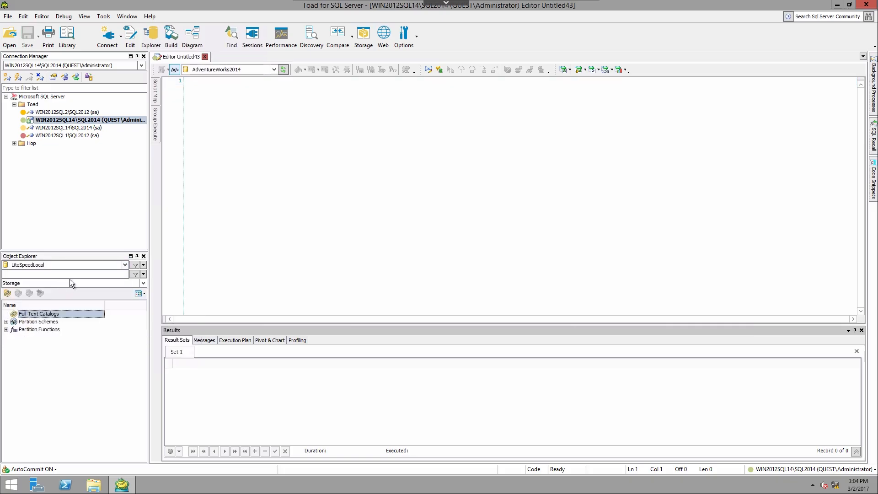
click(142, 284)
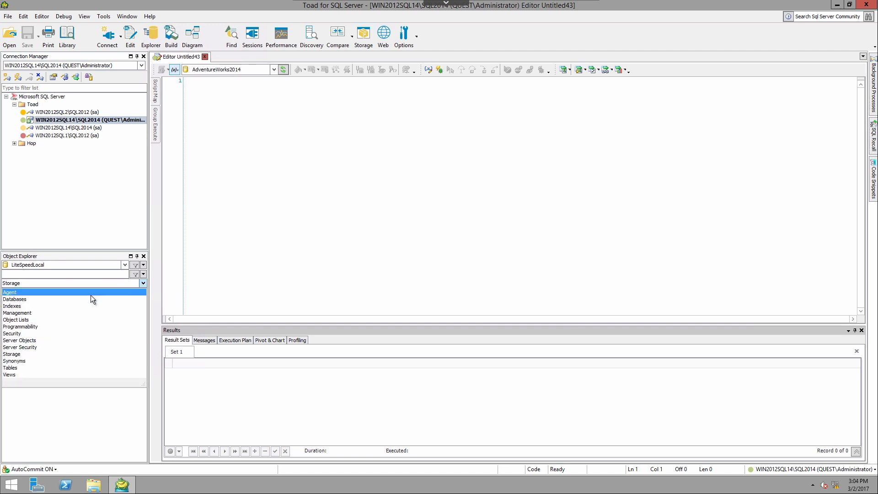
click(91, 292)
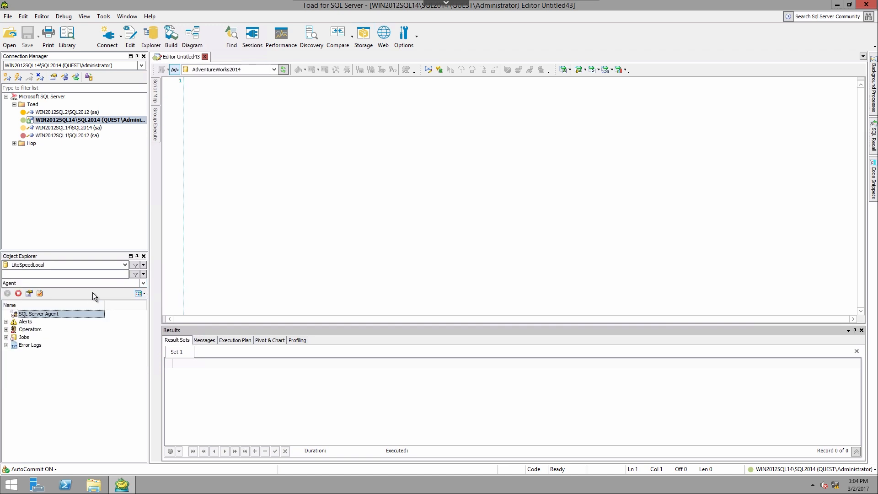
Try the Tabbed layout in the Object Explorer, viewing Server Objects and Storage, and switch to Tabbed Multiline.
click(139, 293)
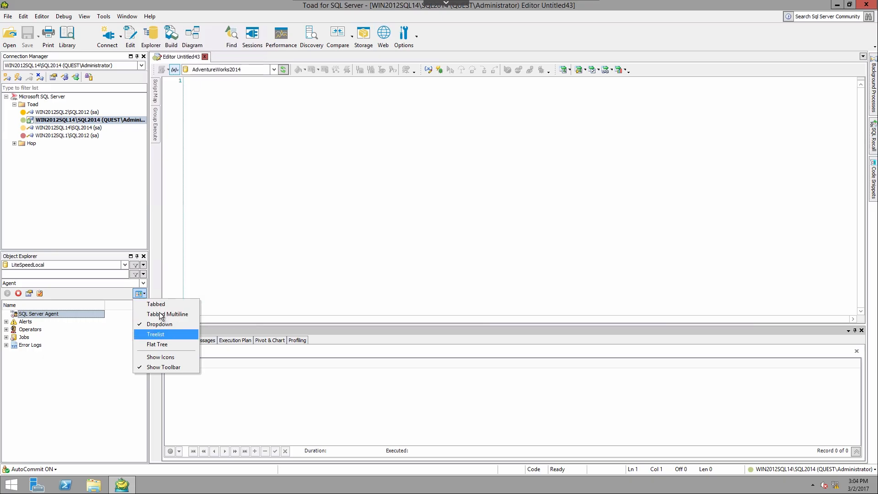
click(161, 308)
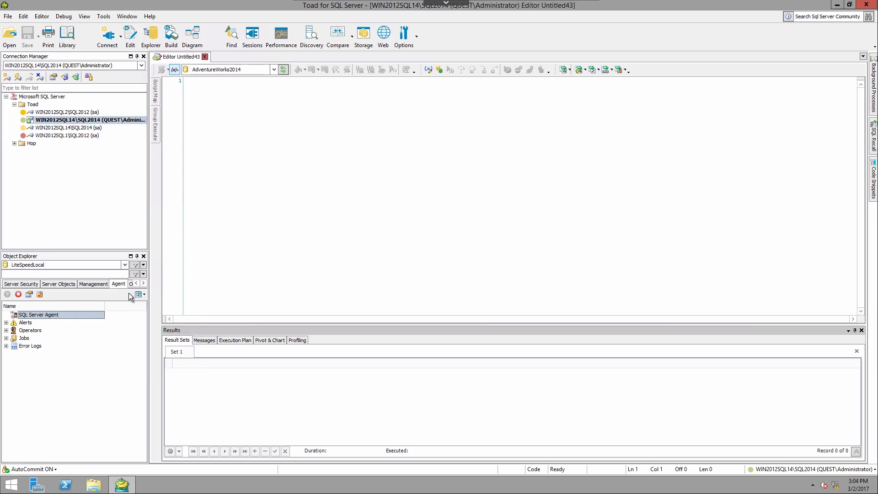
click(59, 283)
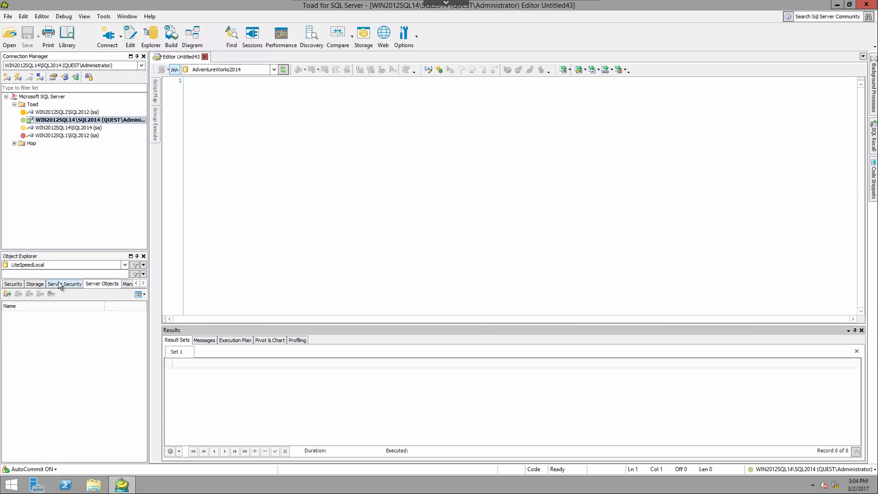
click(33, 284)
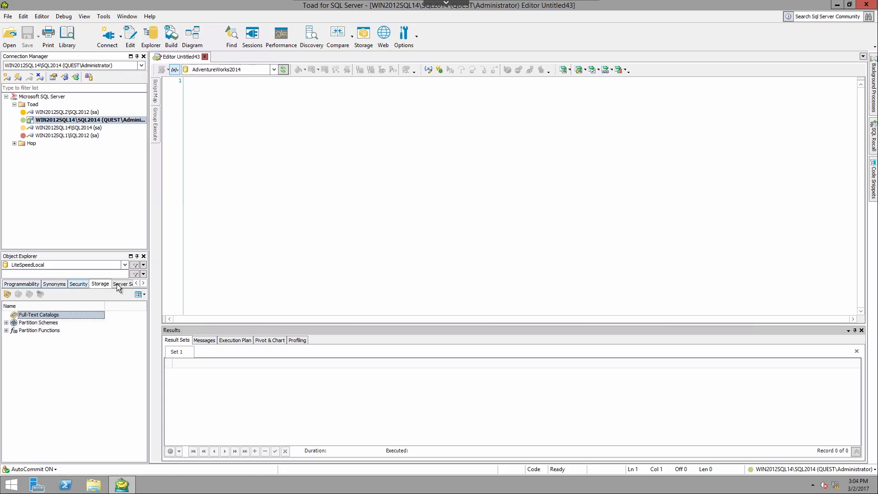
click(144, 283)
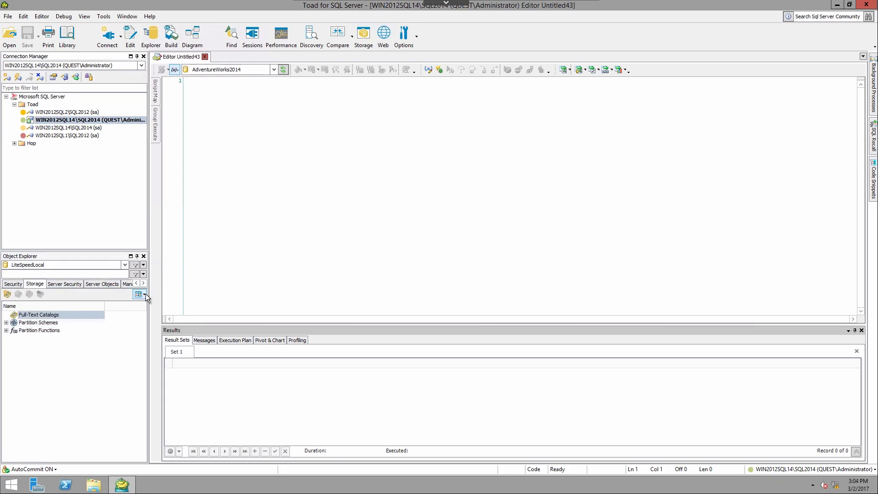
click(140, 294)
click(153, 315)
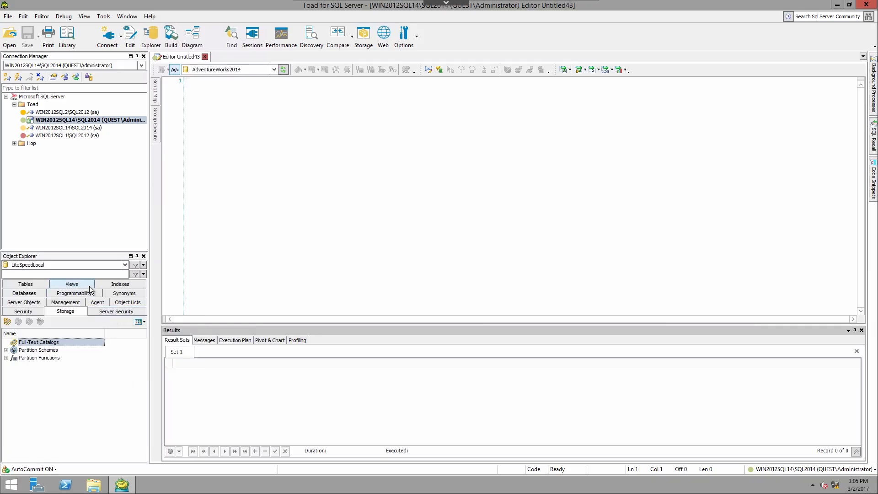
Set the Object Explorer layout to Treelist, collapse the AdventureWorks2014 Storage folder and select Tables.
click(143, 322)
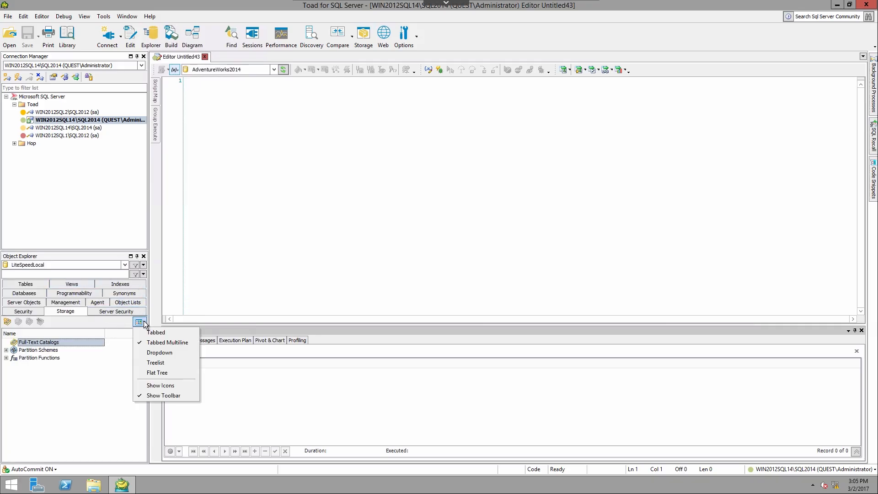
click(171, 362)
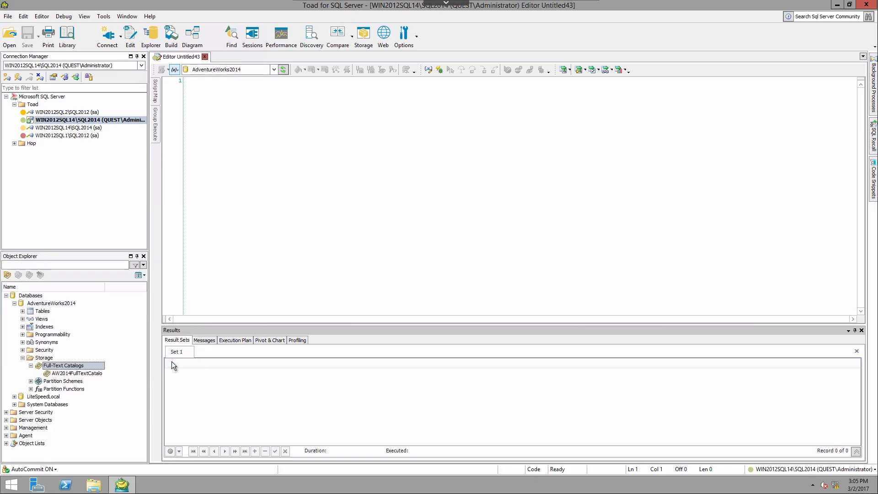
click(22, 358)
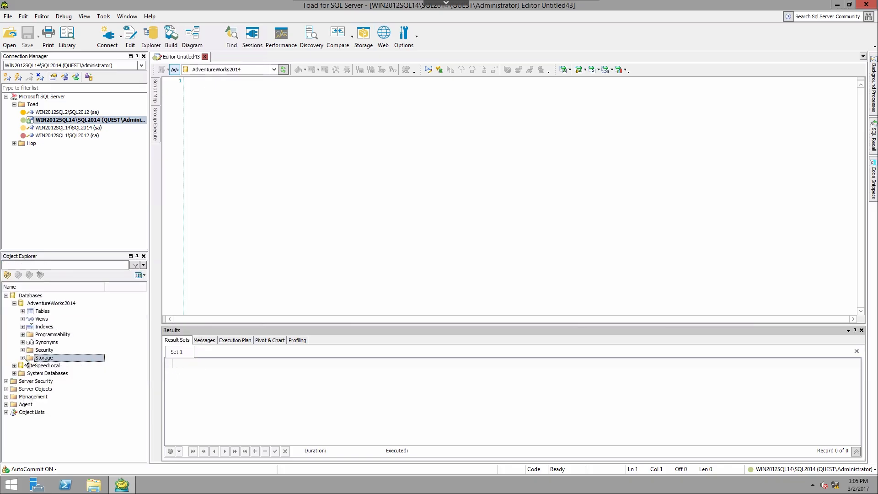
click(30, 312)
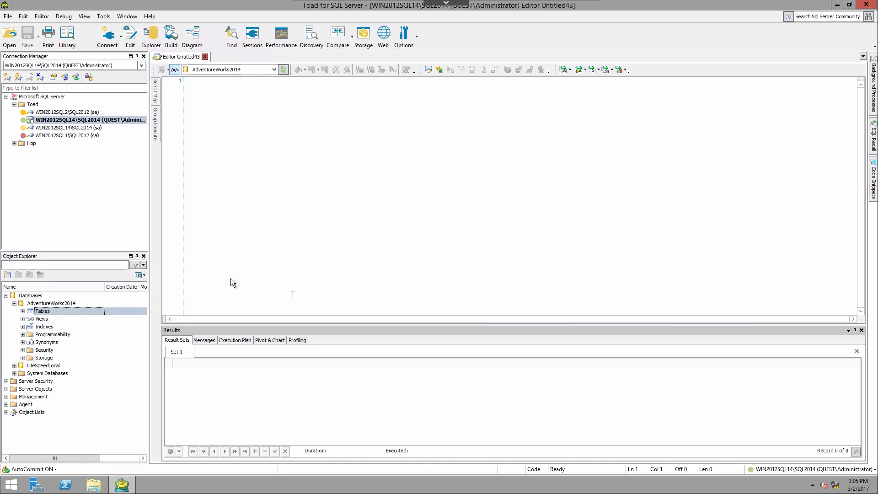
In the Configuration Wizard, keep the Custom layout and choose the Dark Side skin with the Winter grid style.
click(417, 36)
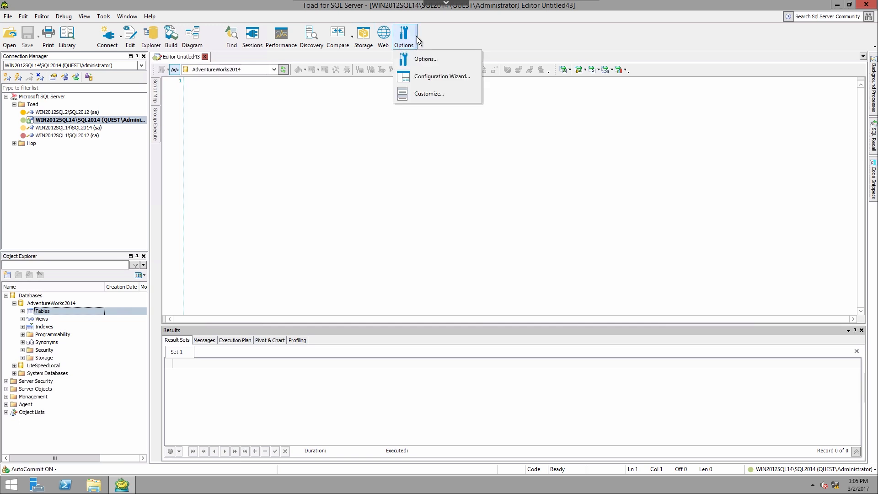
click(469, 81)
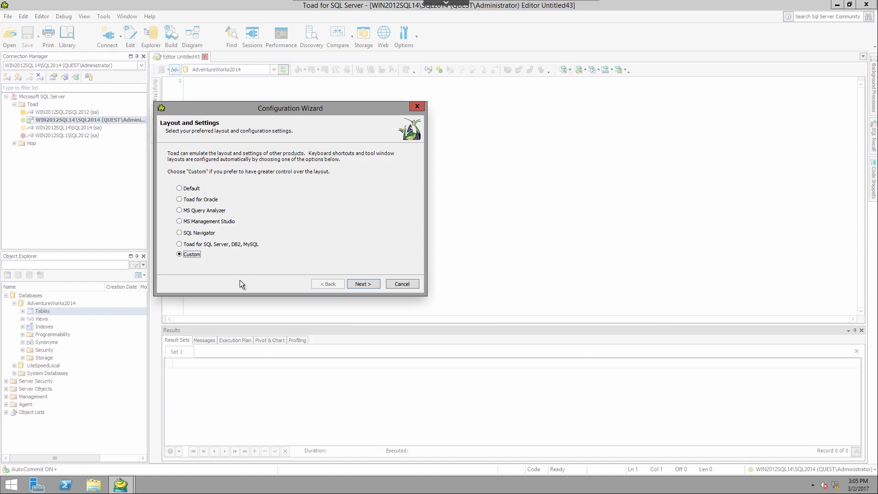
click(366, 284)
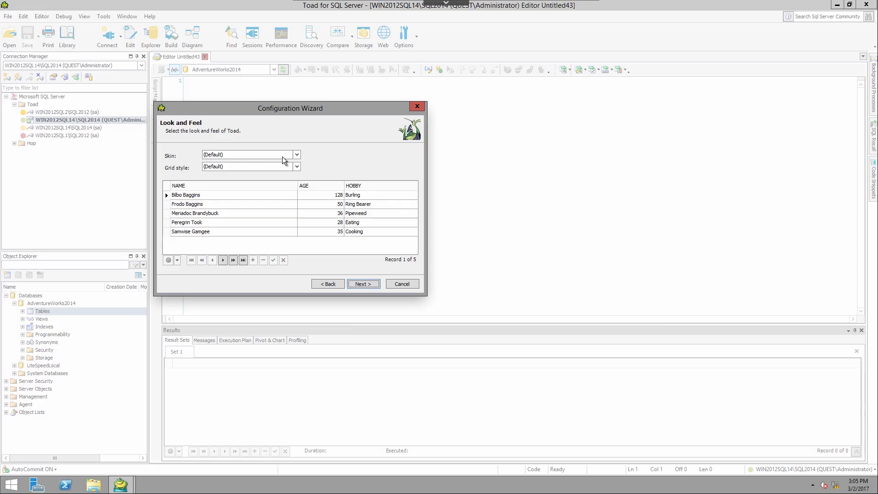
click(296, 155)
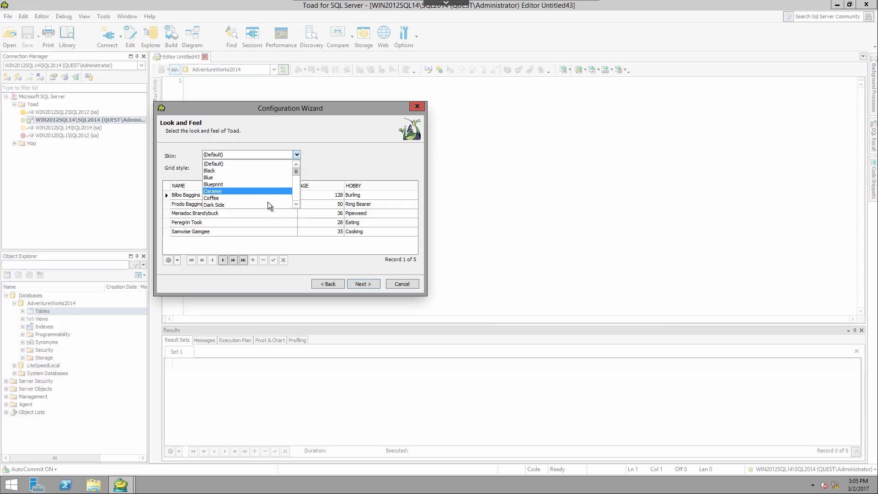
click(255, 205)
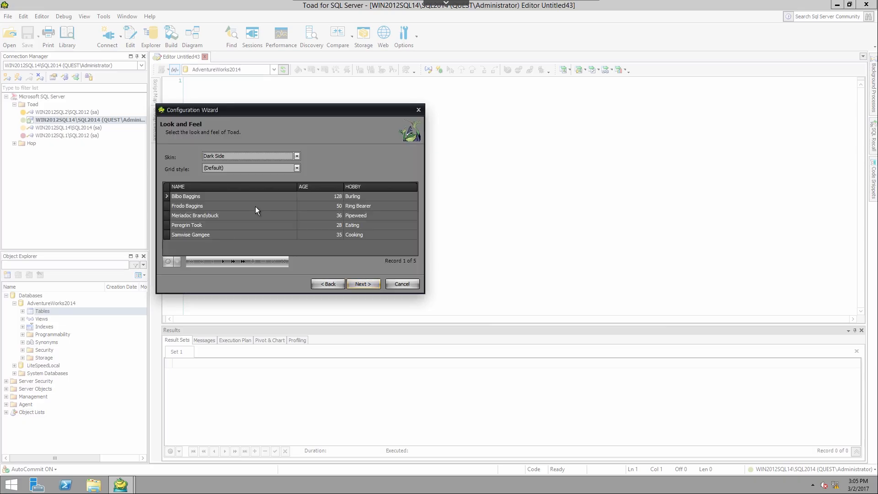
click(297, 168)
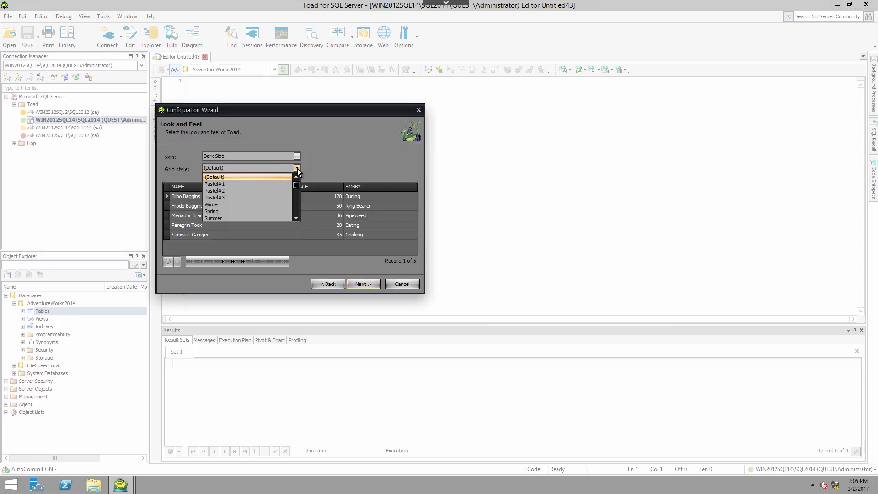
click(265, 205)
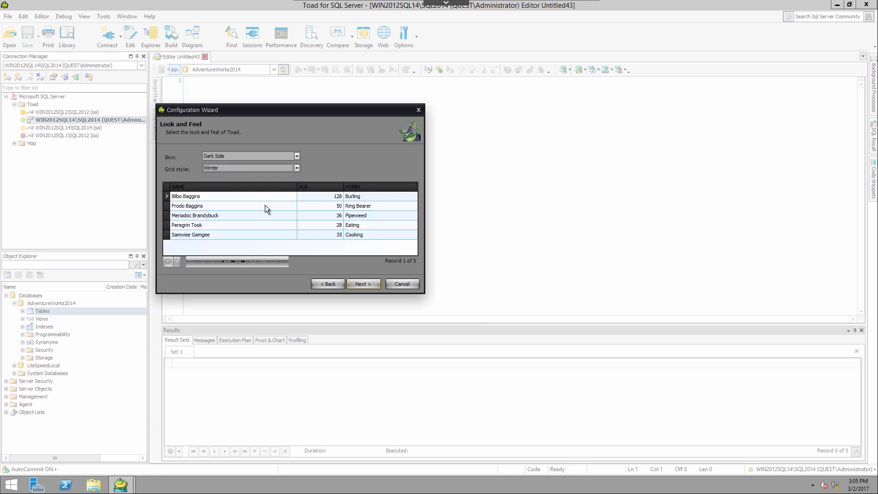
Preview the Dropdown format for the Database Explorer Style, settle on Tree view and continue the wizard.
click(366, 284)
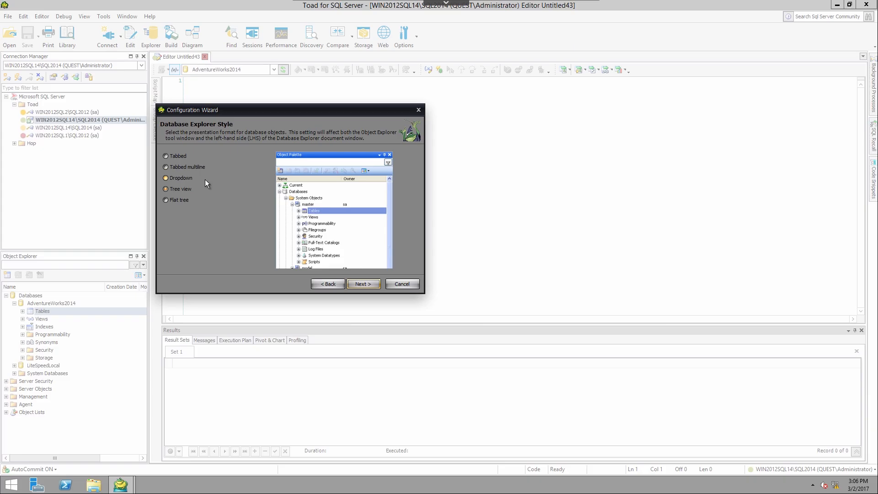
click(183, 180)
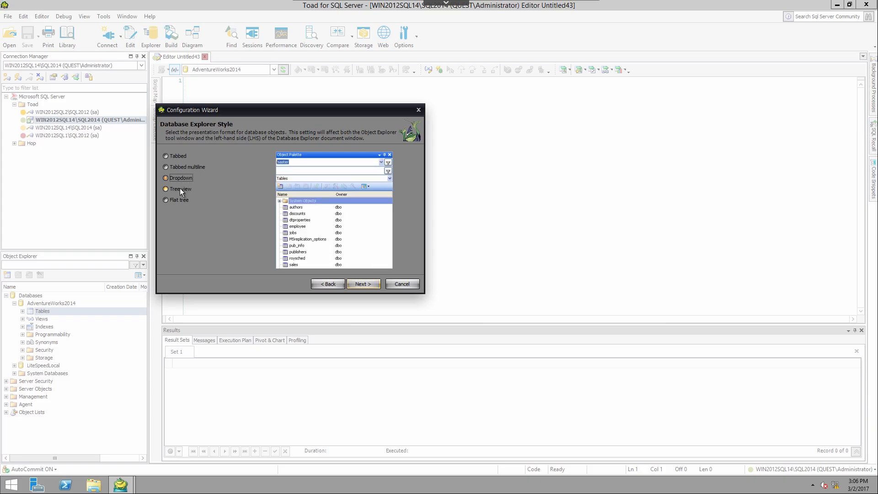
click(180, 191)
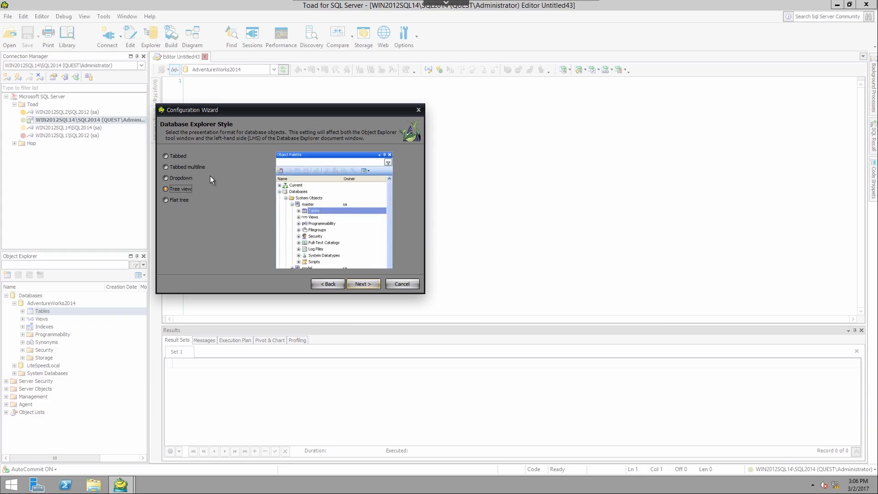
click(366, 282)
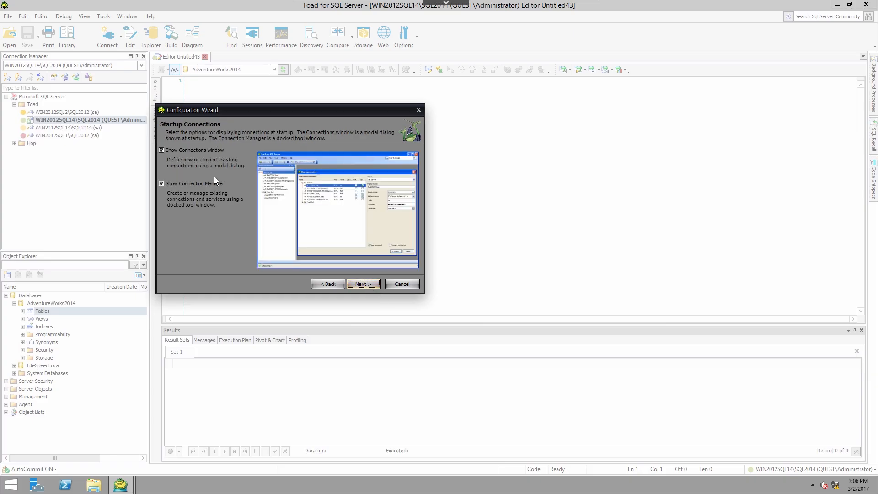
For startup connections, keep Show Connections window enabled, turn off Show Connection Manager, and continue the wizard.
click(188, 149)
click(188, 151)
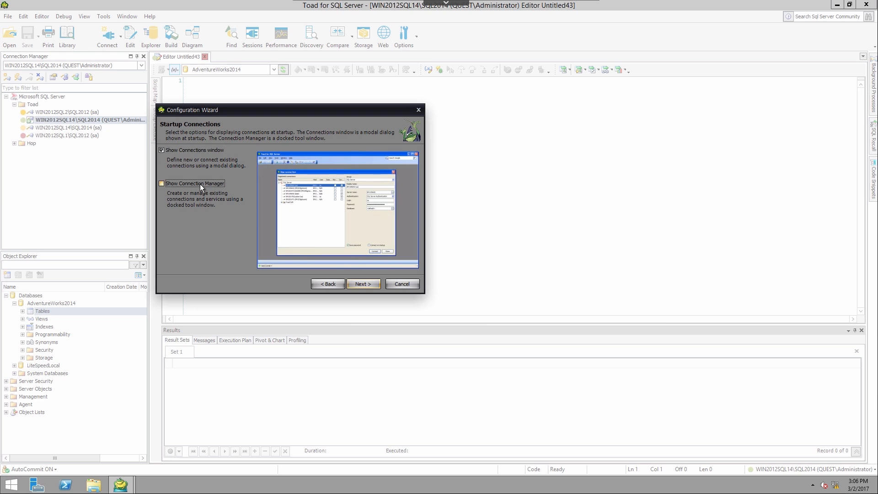
click(368, 284)
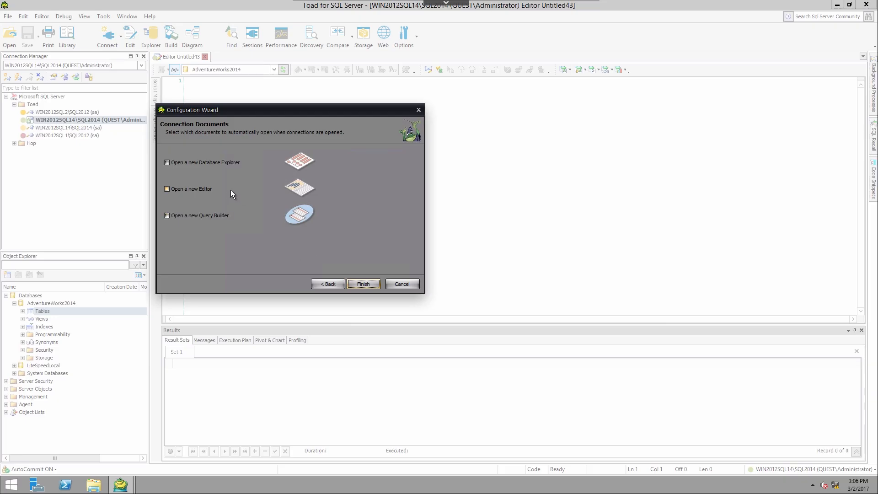
Toggle automatic opening of a new Query Builder and a new Database Explorer for connections, and finish the Configuration Wizard.
click(204, 219)
click(204, 161)
click(370, 284)
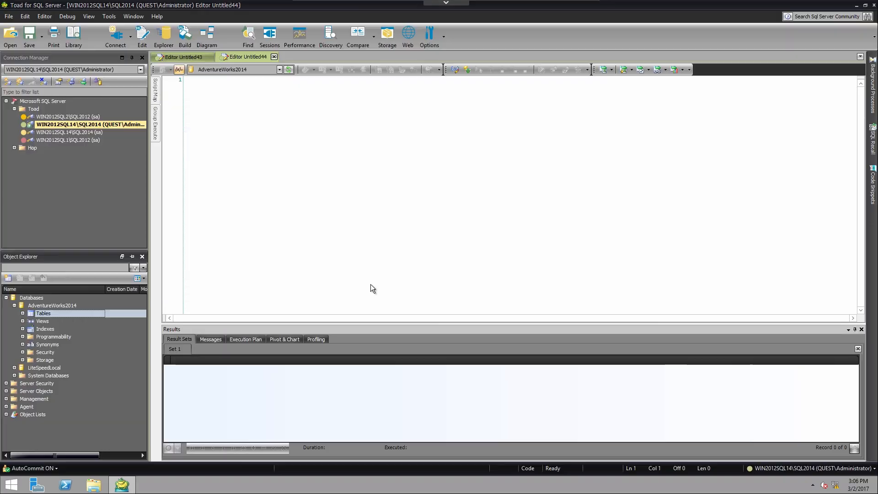